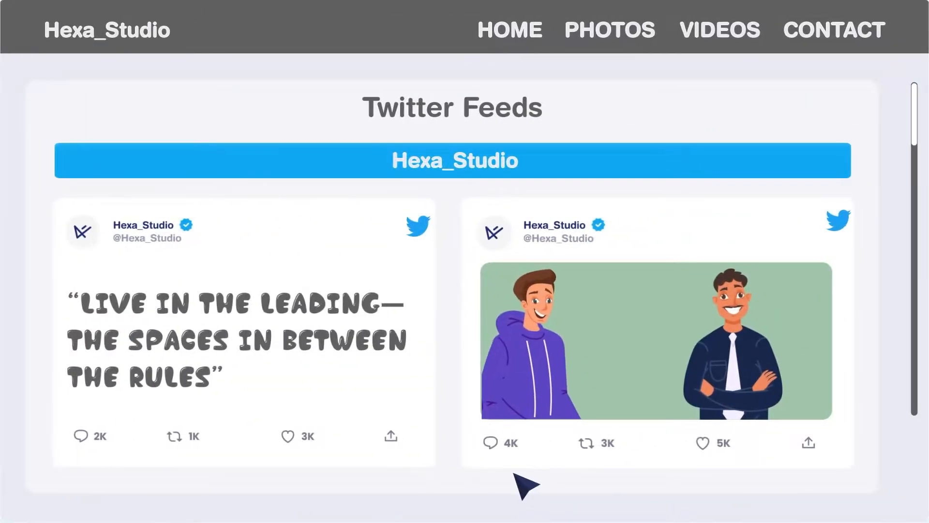
left_click_drag(914, 121, 917, 257)
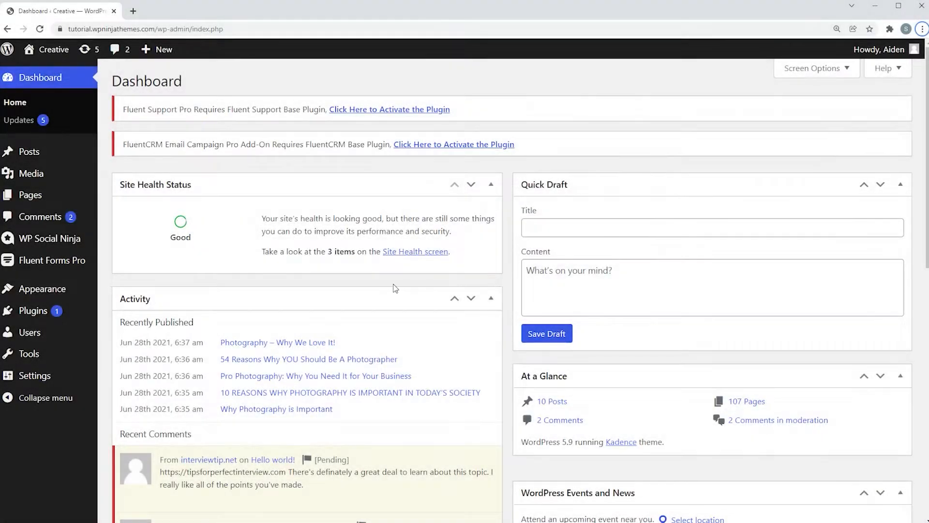
Open the Twitter configuration in WP Social Ninja and bring up the options for connecting a new account
left_click(57, 250)
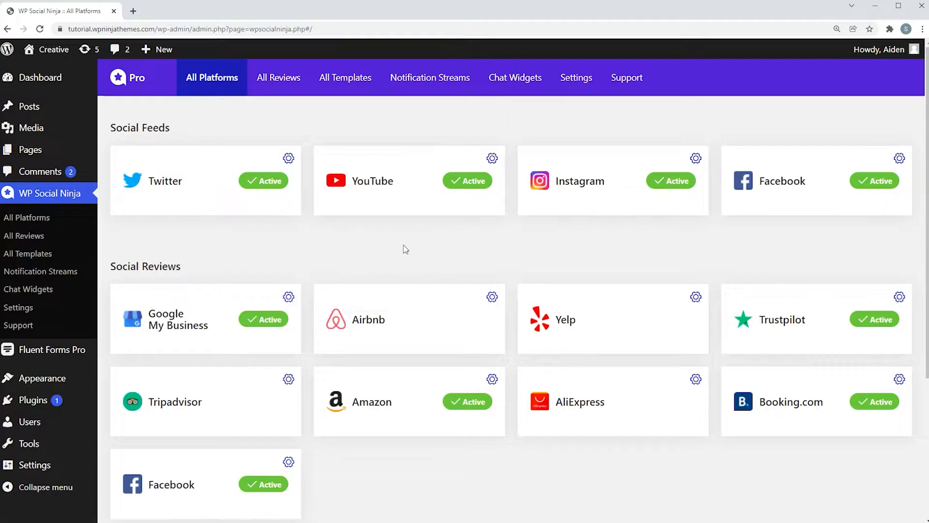
left_click(213, 196)
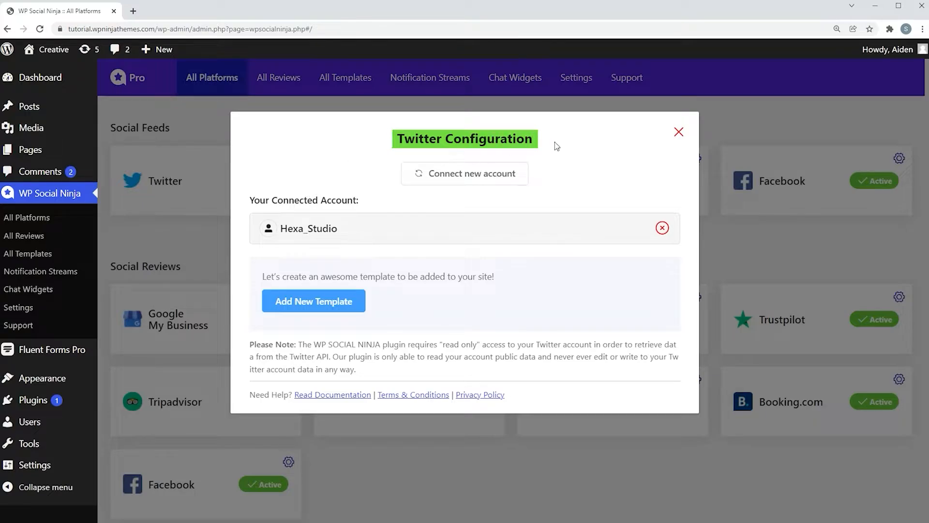
left_click(498, 179)
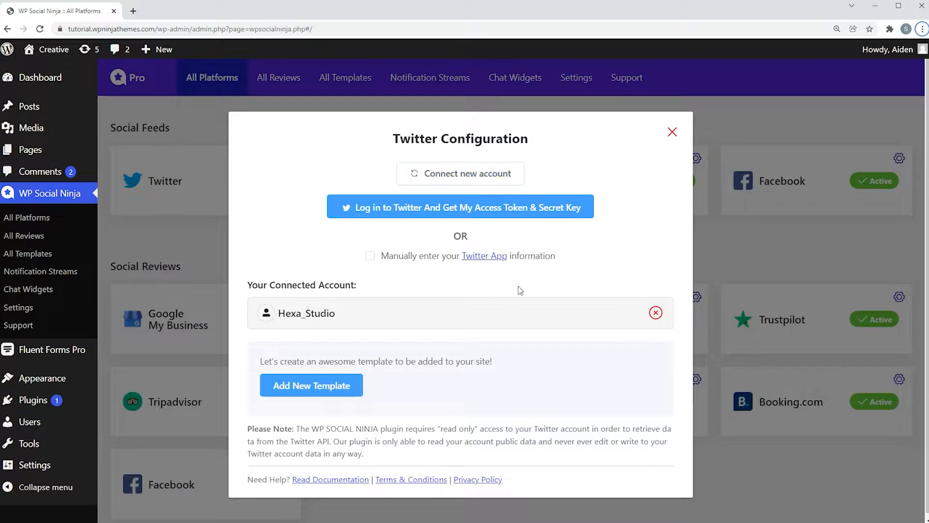
Copy the connected account name Hexa_Studio and add a new Twitter template
left_click_drag(276, 315, 380, 322)
key("ctrl+c")
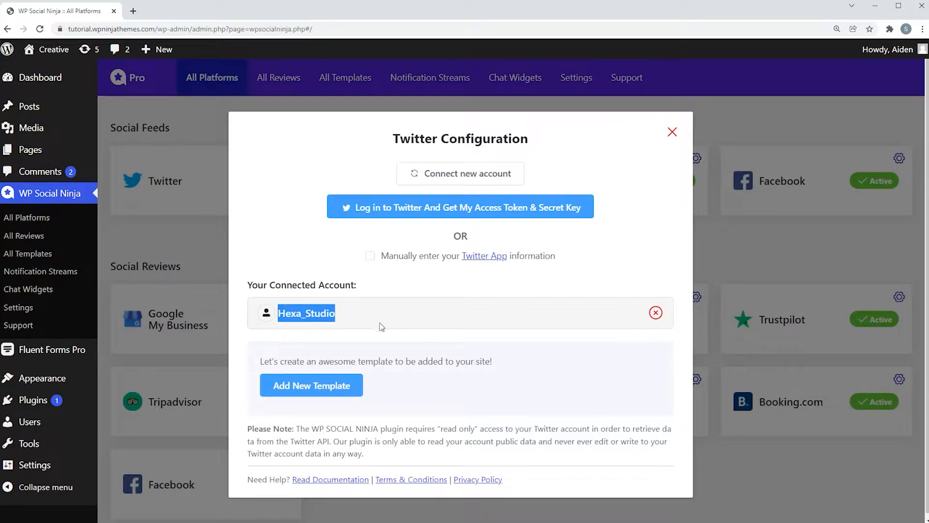
left_click(462, 339)
left_click(315, 385)
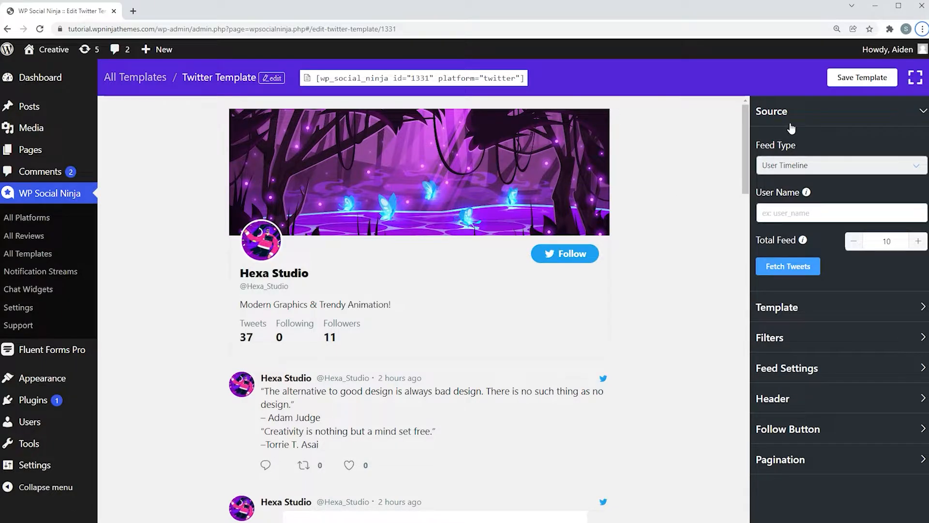
Set the template's feed type to User Timeline with Hexa_Studio as the user name
left_click(814, 165)
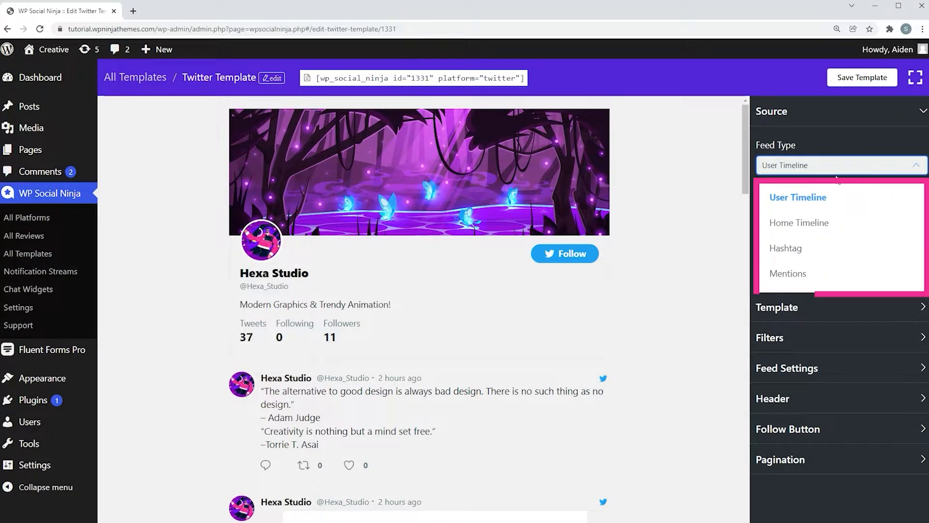
left_click(797, 203)
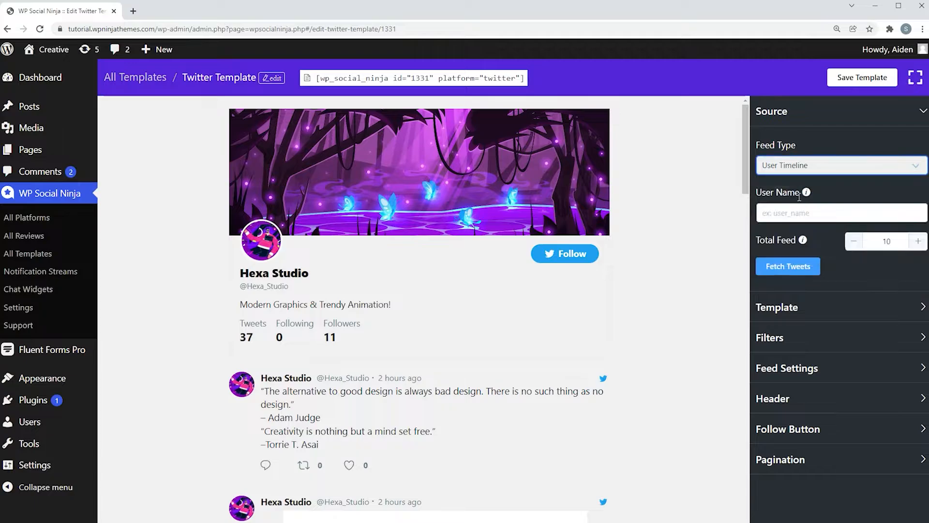
left_click(786, 213)
key("ctrl+v")
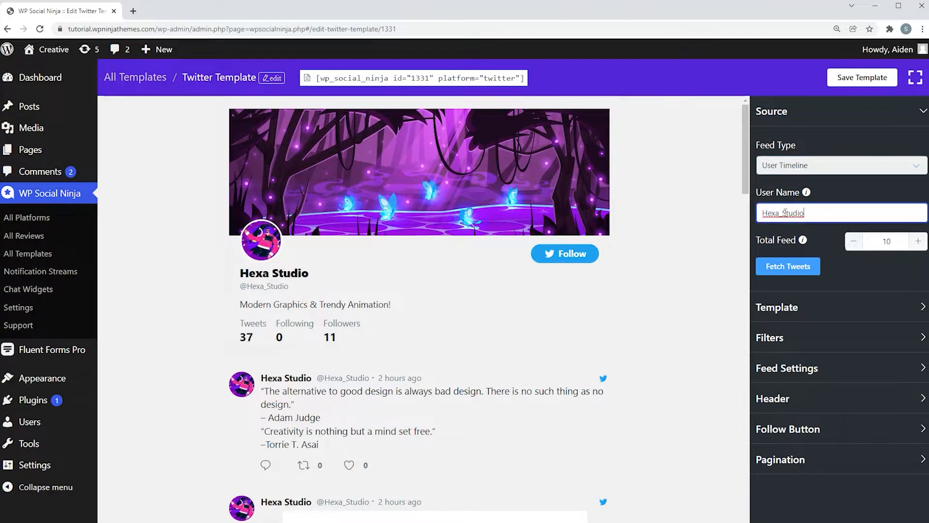
Switch the template's feed type to Home Timeline
left_click(799, 167)
left_click(799, 220)
left_click(802, 224)
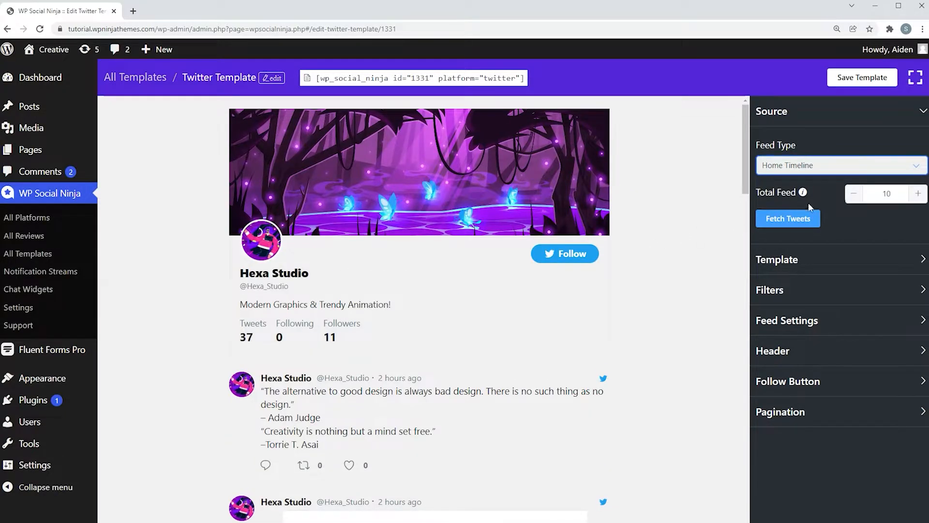
Set the feed type to Hashtag, fetch the tweets for #Motion_trends and look through them in the preview
left_click(829, 172)
left_click(790, 246)
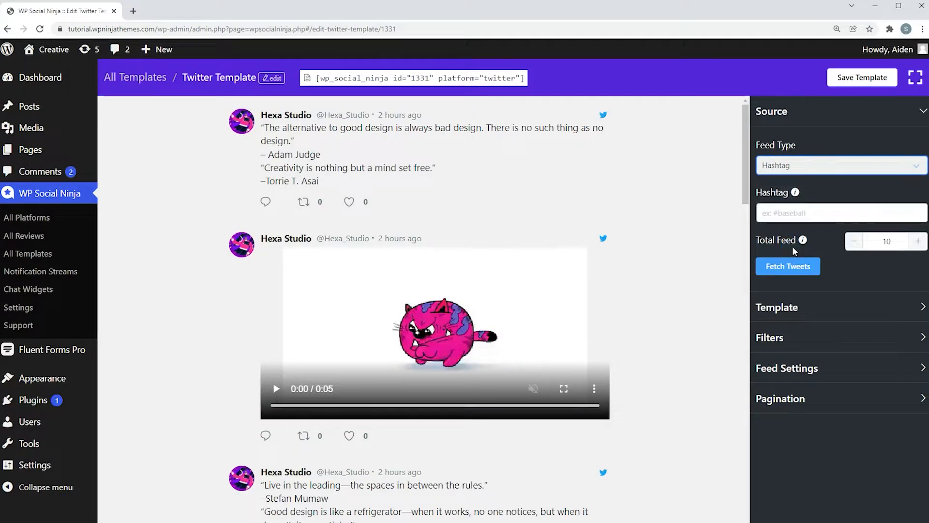
left_click_drag(330, 421, 260, 421)
key("ctrl+c")
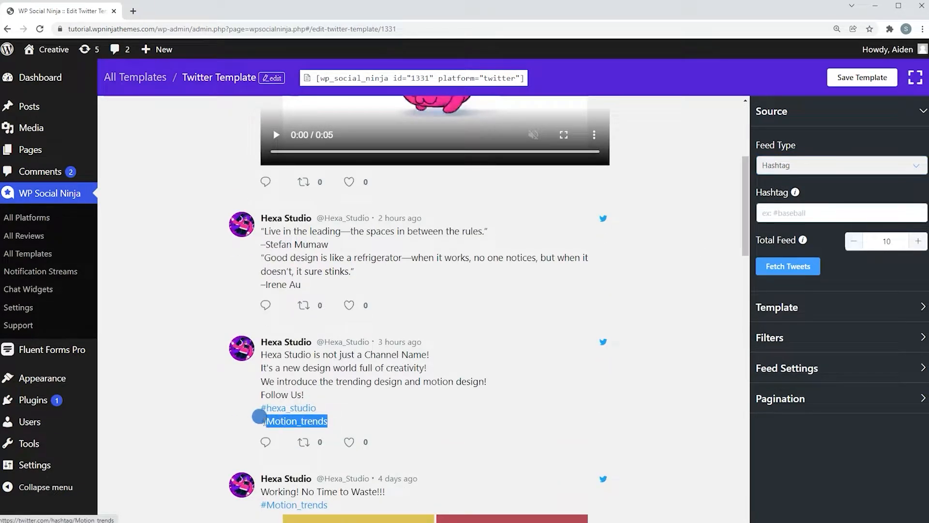
left_click(809, 211)
key("ctrl+v")
left_click(787, 267)
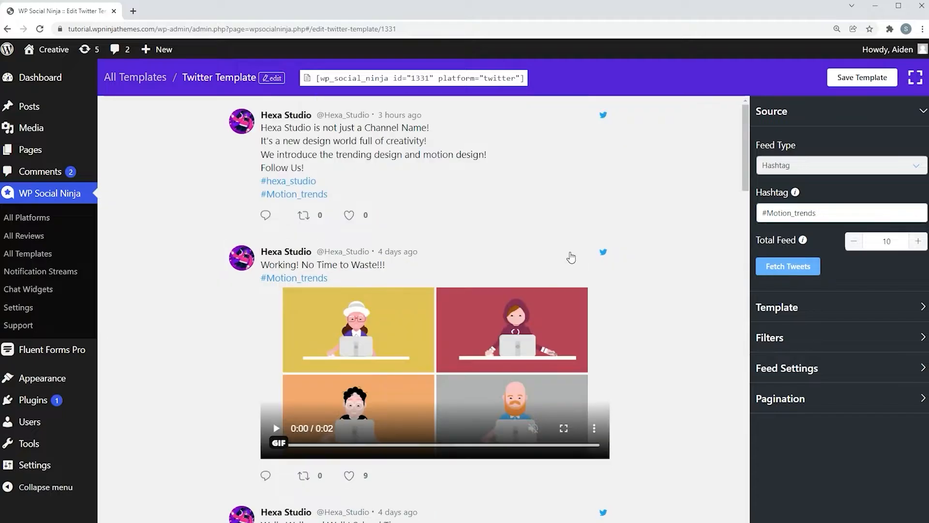
scroll(571, 256, "down", 5)
scroll(570, 251, "up", 5)
Switch the feed type to Mentions and fetch its tweets into the preview
left_click(825, 166)
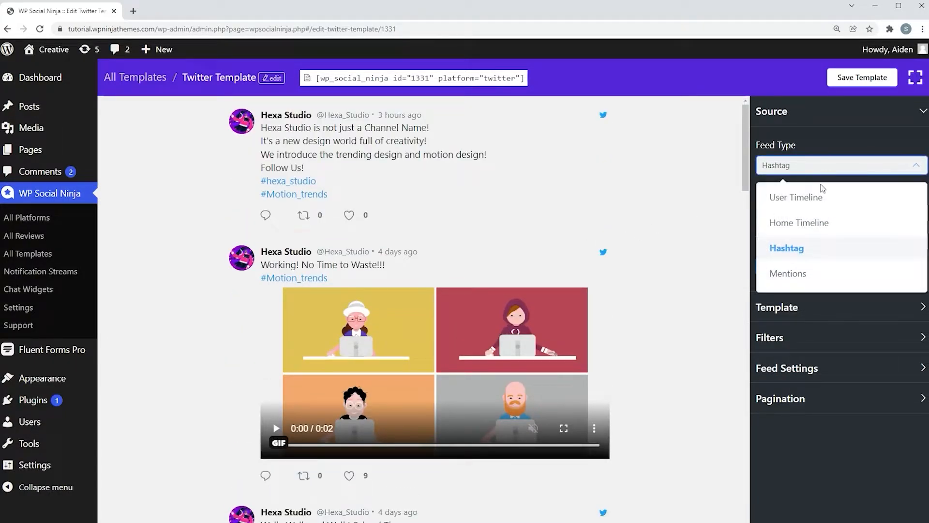
left_click(794, 270)
left_click(799, 218)
scroll(685, 232, "down", 3)
scroll(684, 230, "up", 3)
Return the feed type to User Timeline, set the total feed to 30 and fetch the tweets
left_click(835, 170)
left_click(798, 205)
left_click_drag(894, 242, 871, 243)
type("30")
left_click(802, 267)
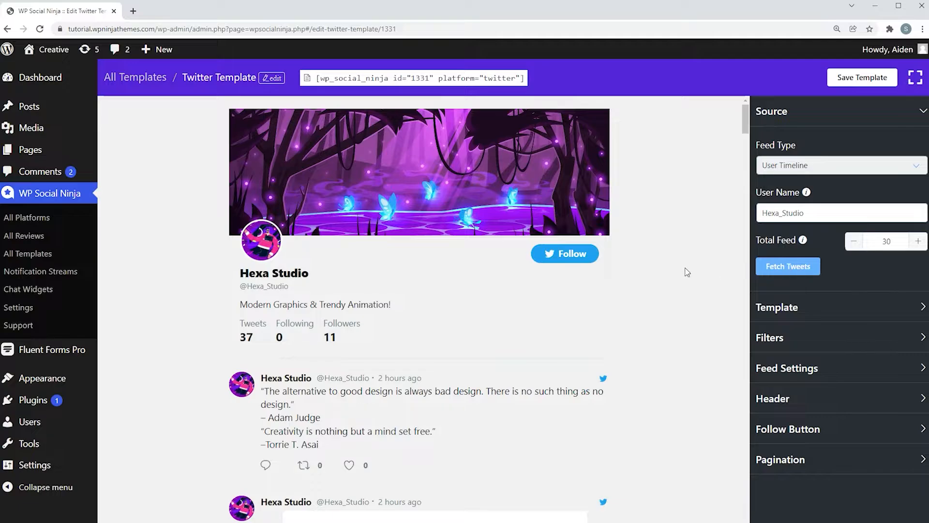
scroll(688, 273, "down", 6)
scroll(688, 272, "up", 6)
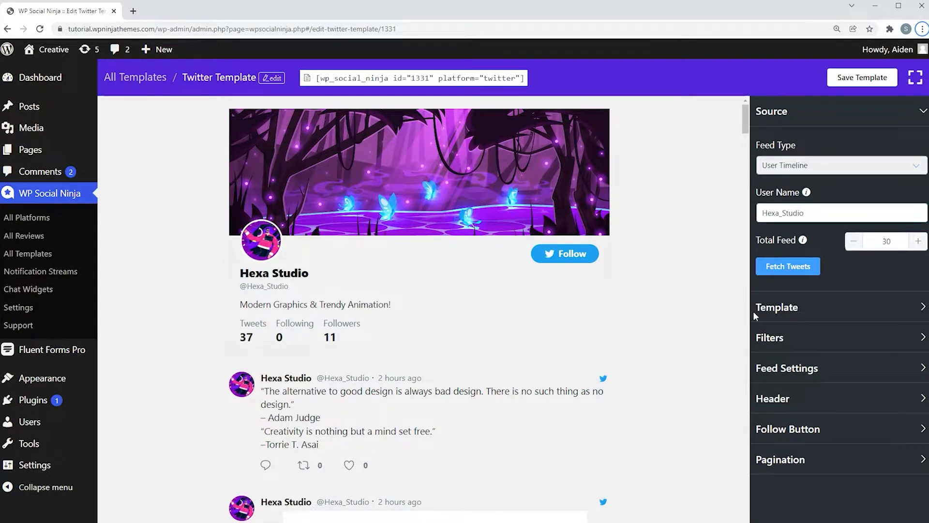
Review the layout types in the template settings and the template designs offered for the Standard layout
left_click(809, 317)
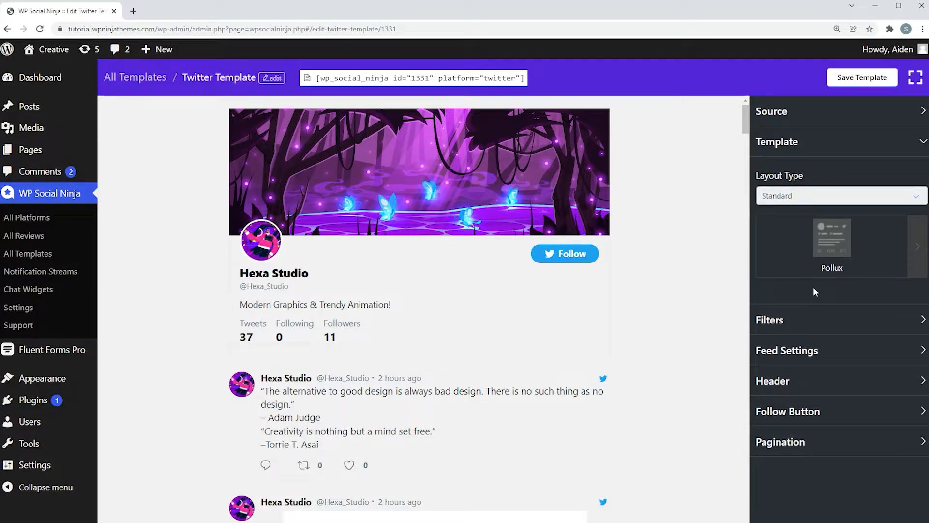
left_click(805, 196)
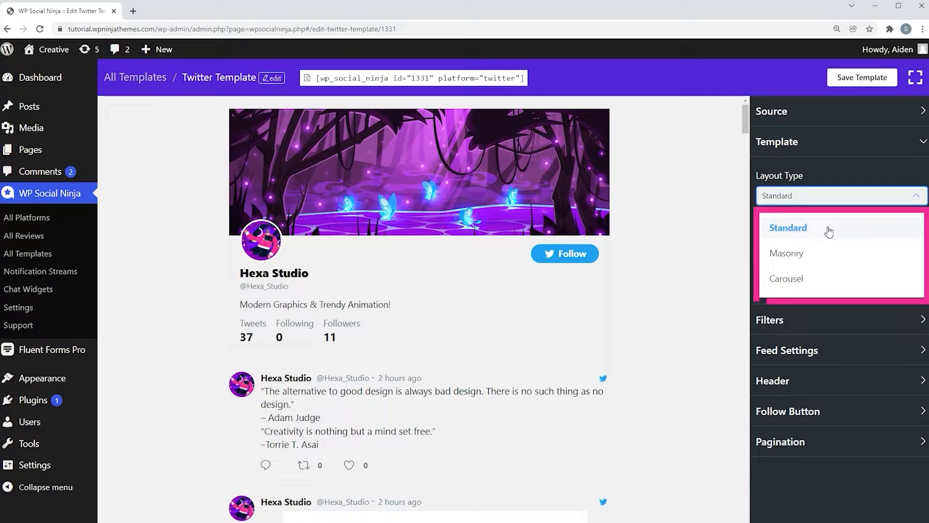
left_click(829, 231)
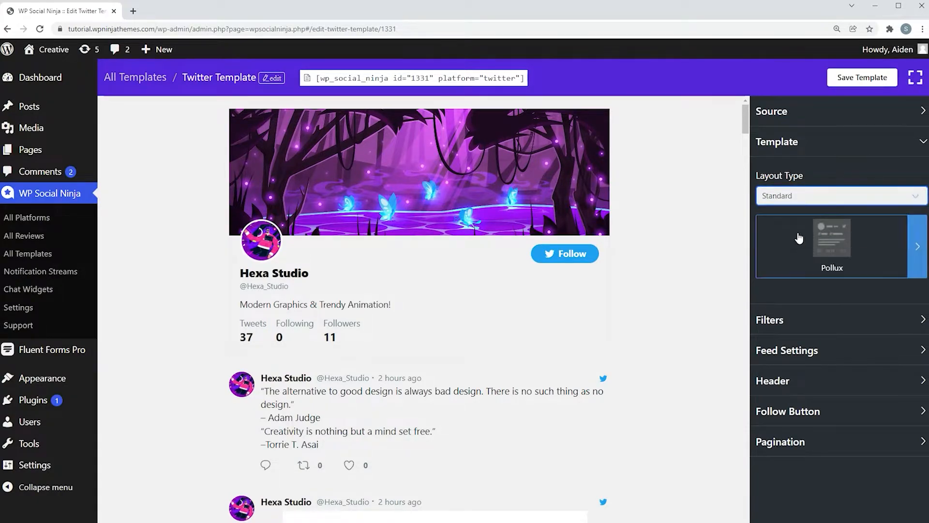
left_click(830, 252)
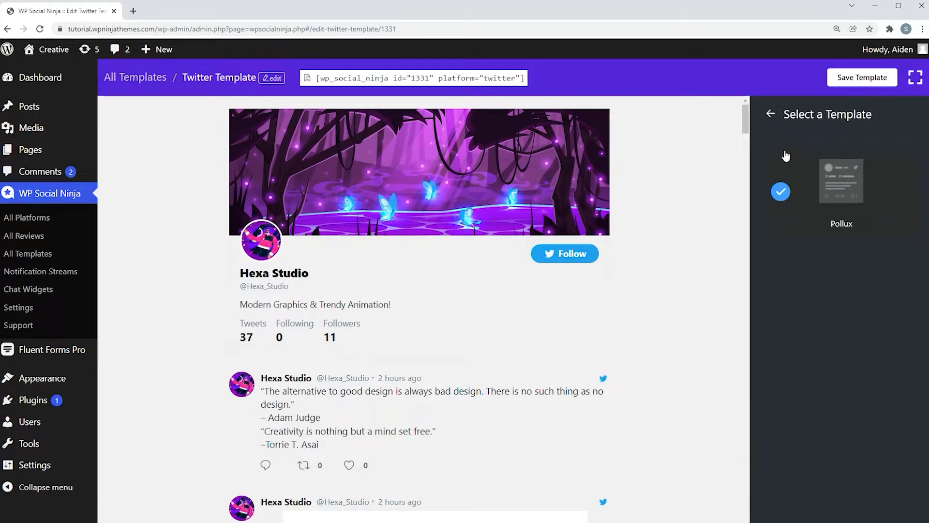
left_click(771, 114)
left_click(864, 200)
left_click(846, 227)
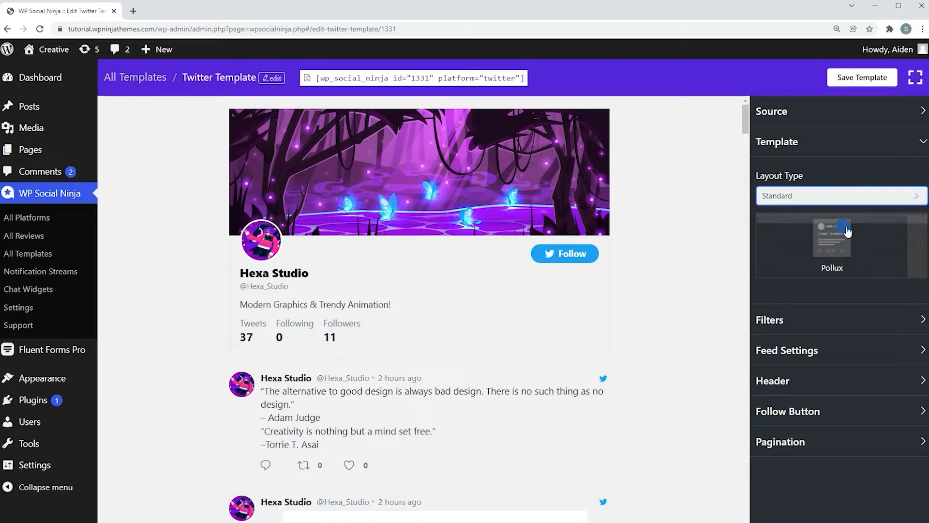
Change the feed's layout type to Carousel and open the carousel settings
left_click(886, 201)
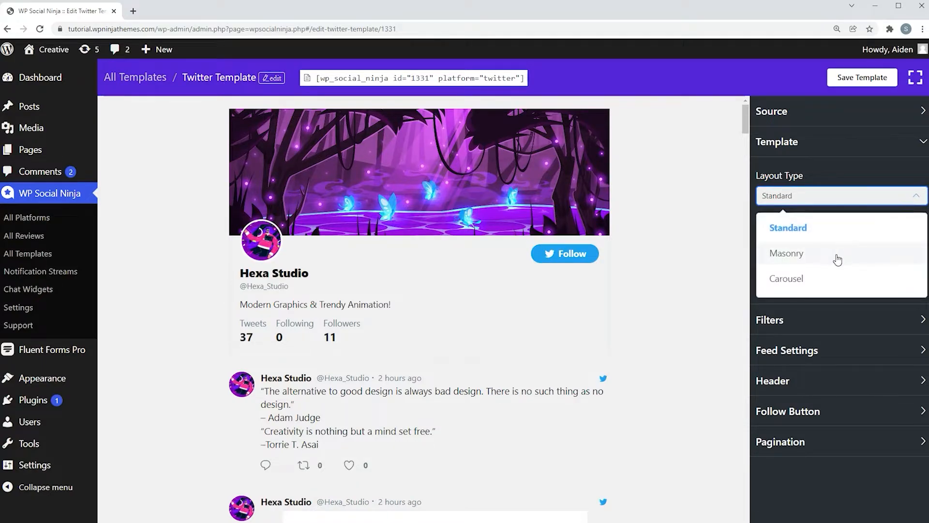
left_click(831, 280)
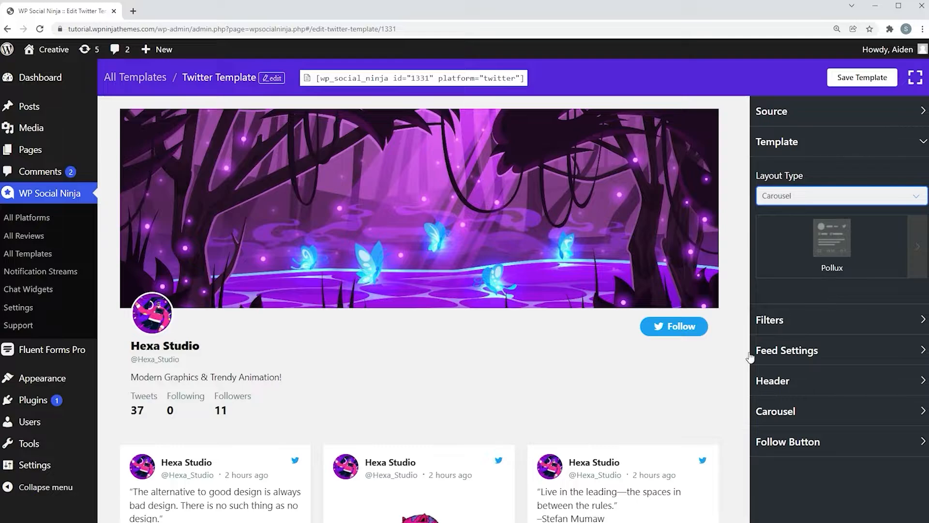
left_click(780, 411)
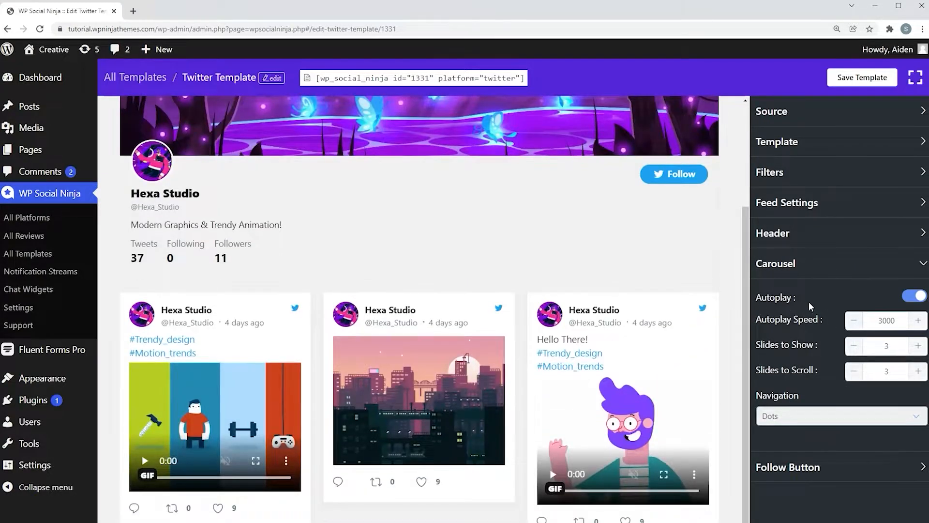
Turn the carousel's autoplay off and on again, and set the autoplay speed to 4000
left_click(908, 297)
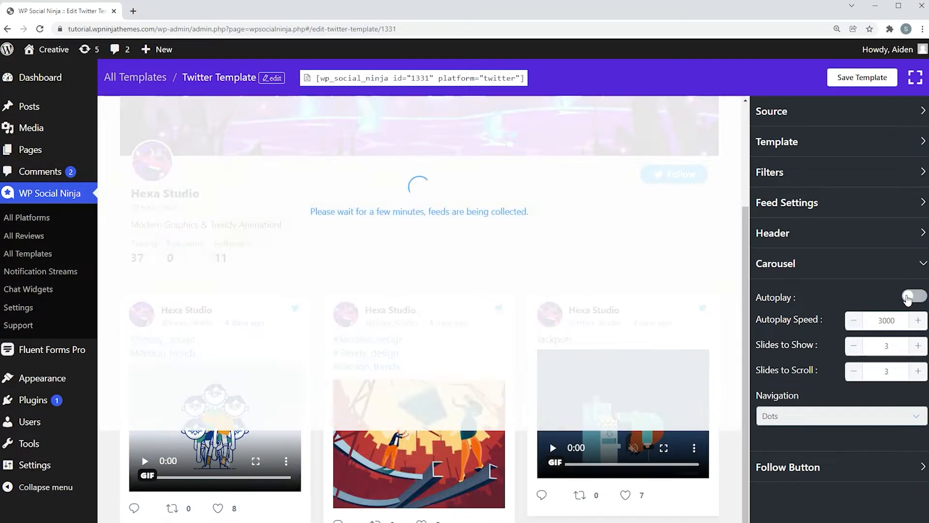
left_click(908, 297)
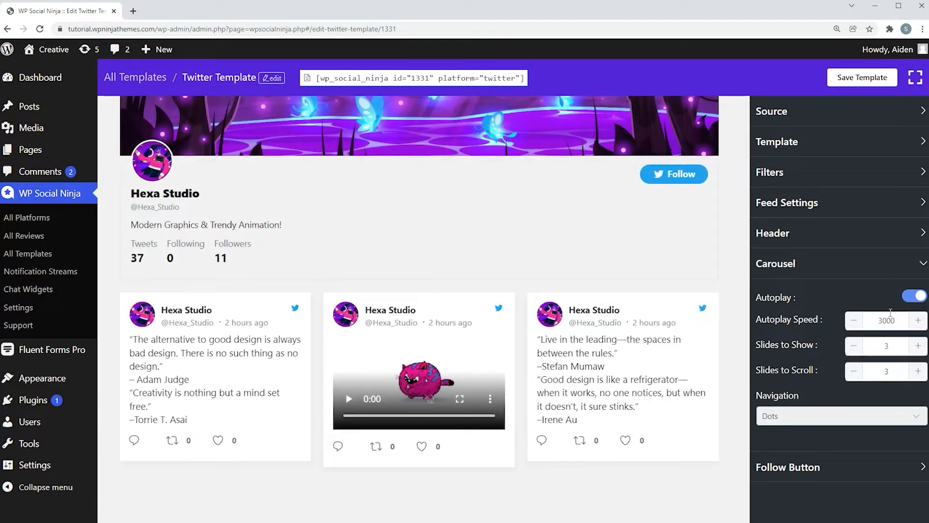
left_click(889, 320)
left_click_drag(895, 326, 860, 331)
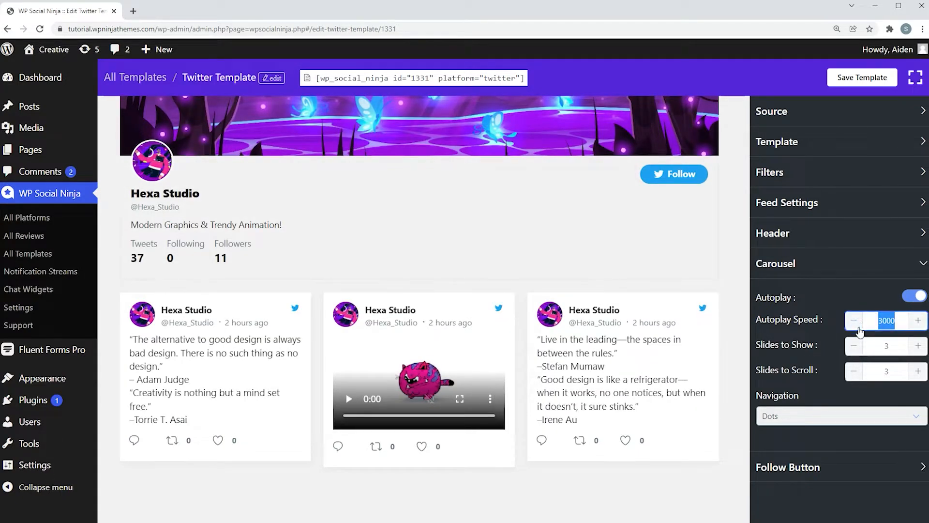
type("4000")
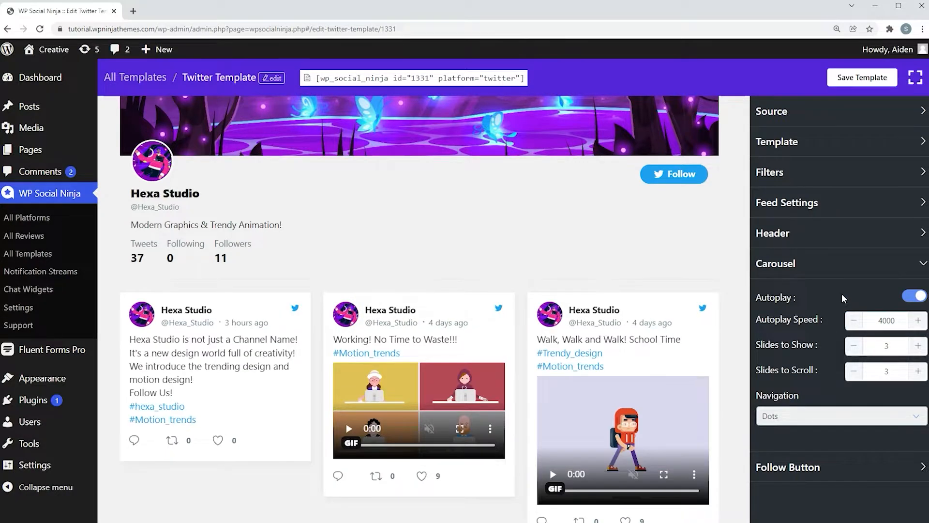
Set the feed's layout type to Masonry with 3 columns and the default columns gap
left_click(804, 145)
left_click(800, 197)
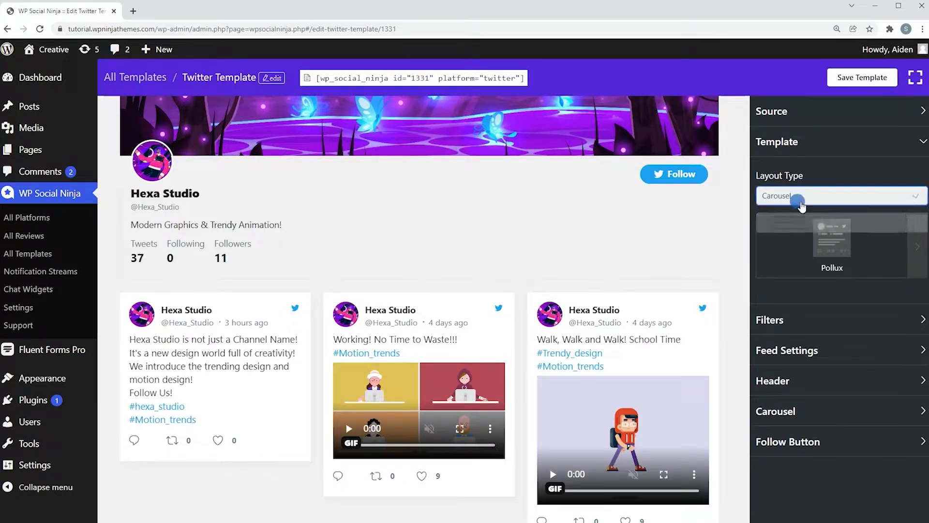
left_click(796, 253)
left_click(805, 315)
left_click(801, 398)
left_click(826, 364)
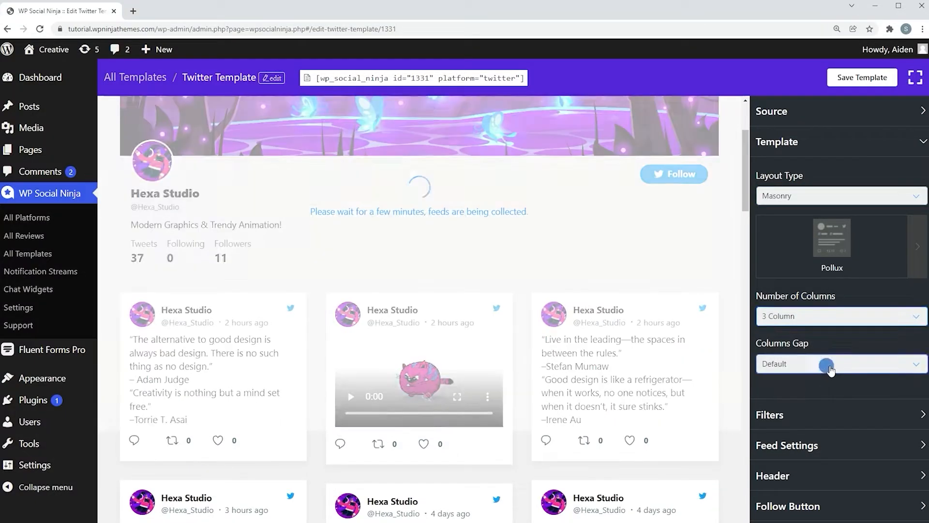
left_click(780, 200)
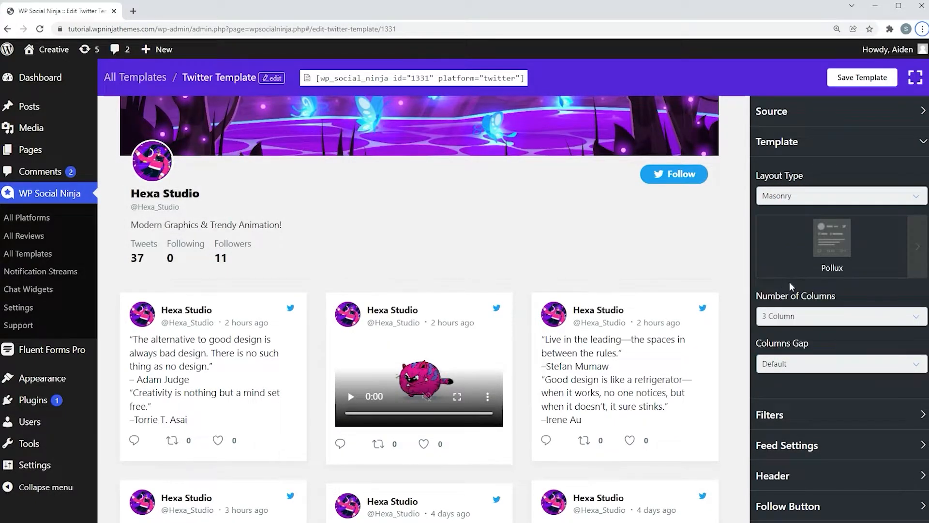
In the filters, set the number of tweets to display to 30 and the posts order to Ascending
left_click(772, 415)
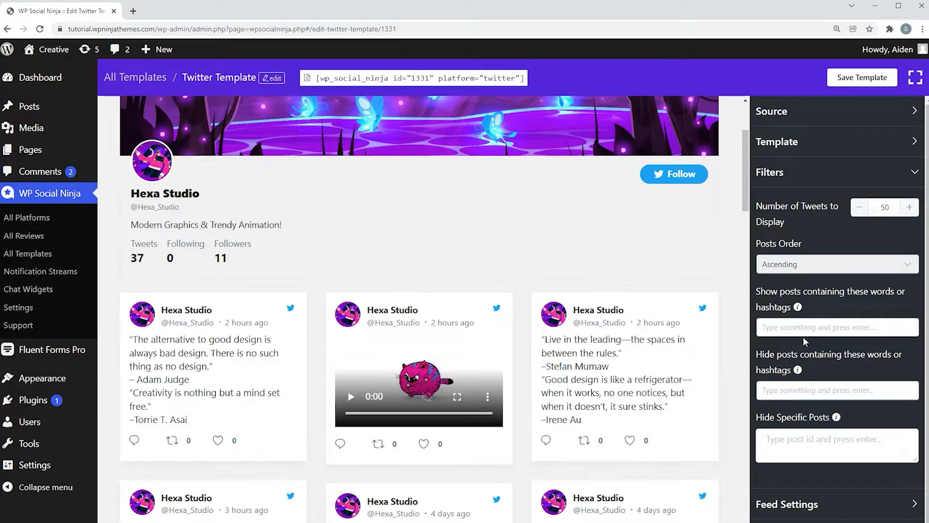
double_click(893, 208)
type("30")
left_click(836, 265)
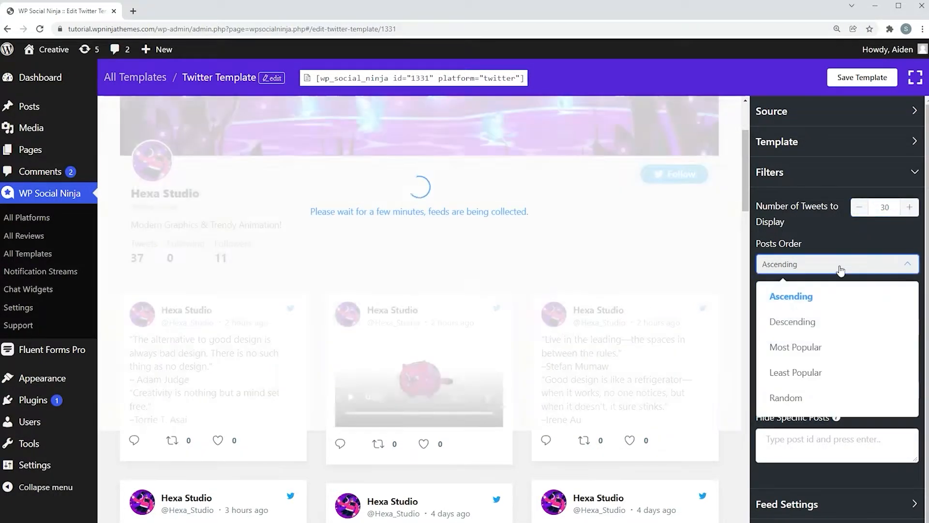
left_click(816, 298)
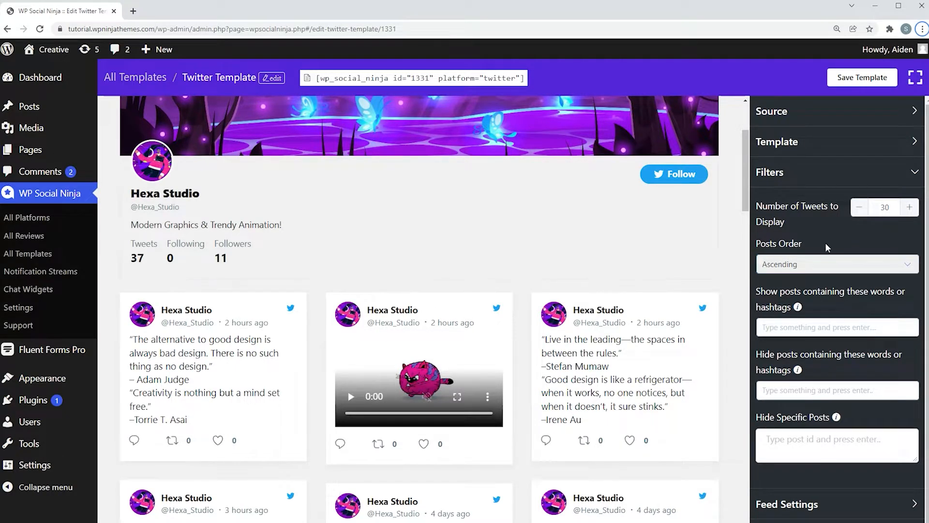
In the feed settings, toggle the avatar image and author name off and on again, and set tweet actions to open in a new tab
left_click(817, 504)
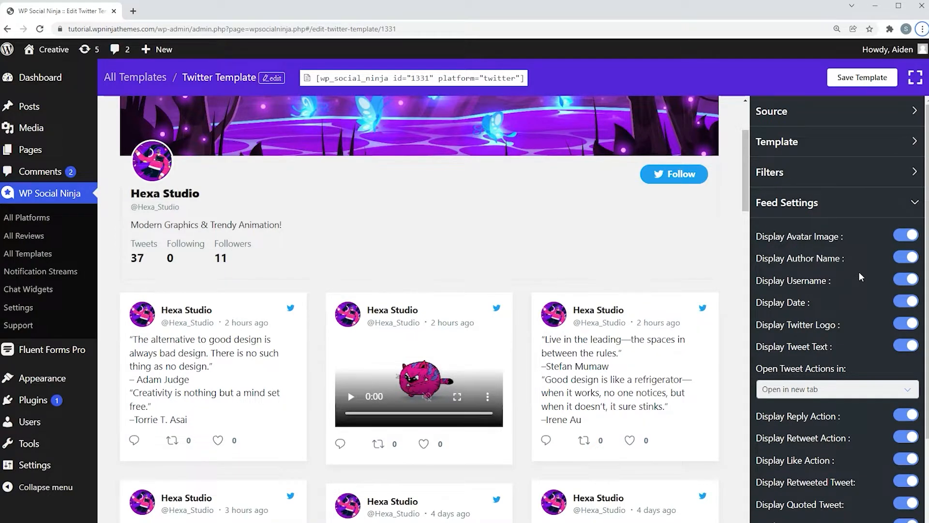
left_click(915, 237)
left_click(912, 258)
left_click(912, 258)
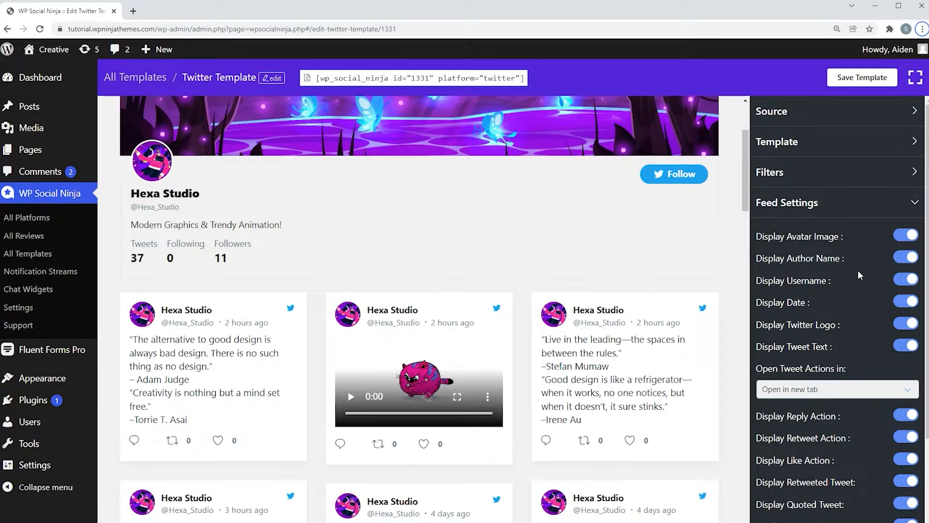
left_click(831, 389)
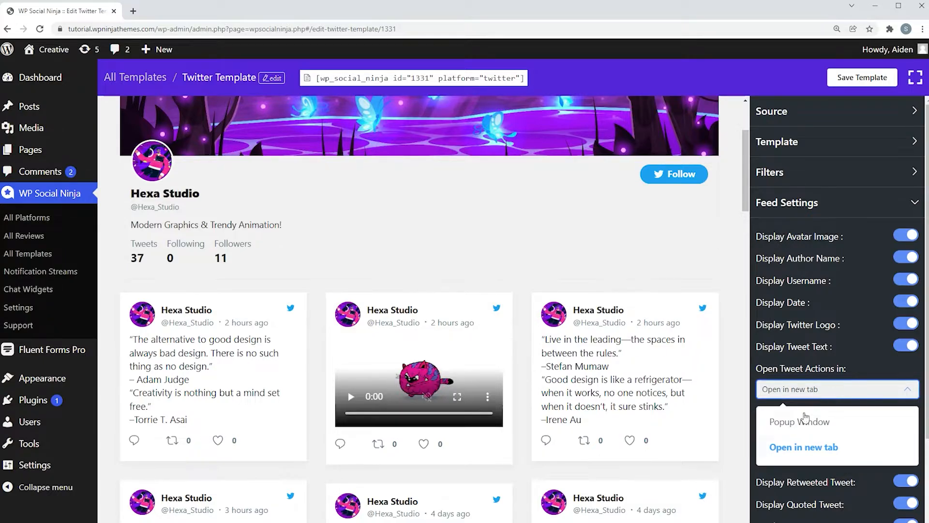
left_click(789, 447)
scroll(727, 317, "down", 7)
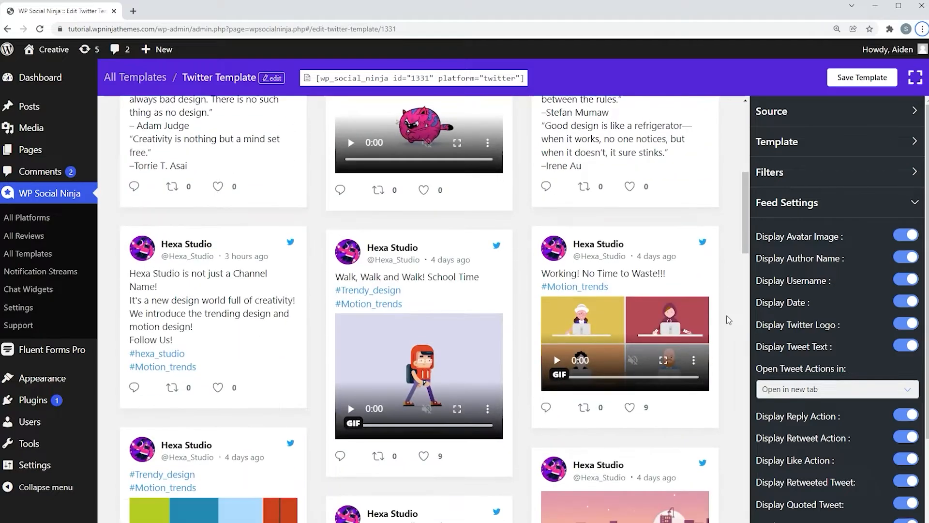
scroll(727, 317, "up", 3)
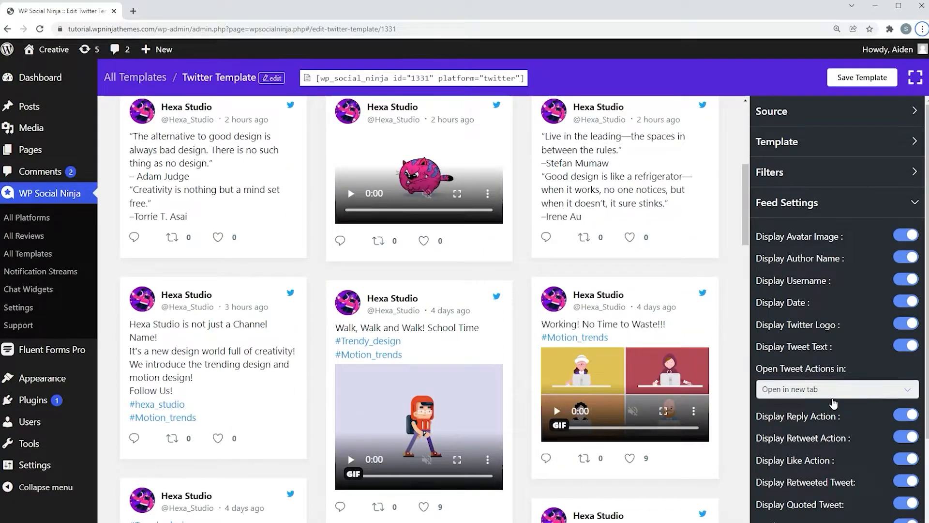
Toggle the display of images, videos and GIFs on tweets off and on again in the feed settings
scroll(858, 414, "down", 2)
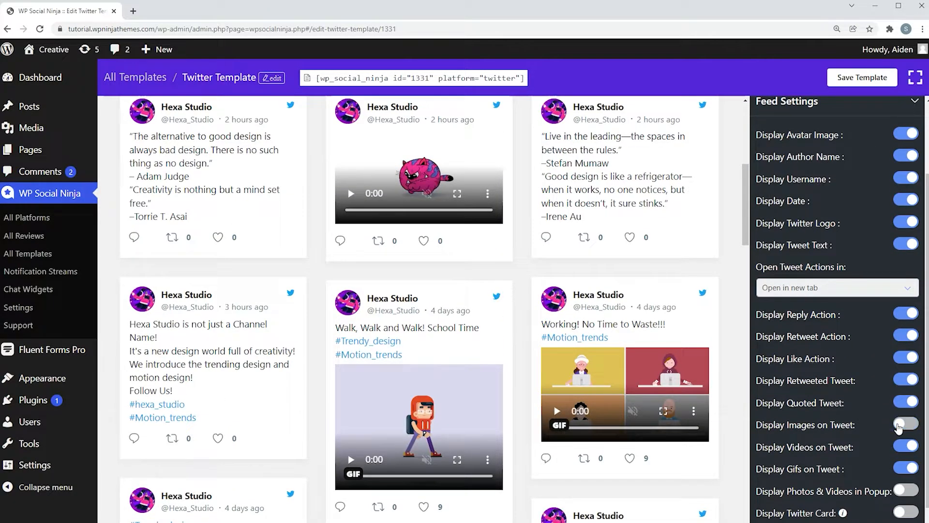
left_click(905, 448)
left_click(905, 448)
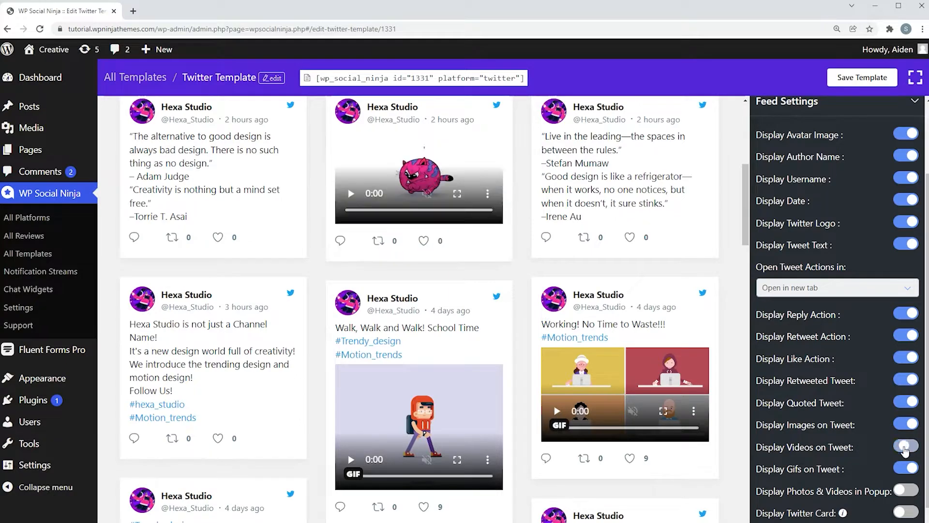
left_click(908, 469)
left_click(908, 468)
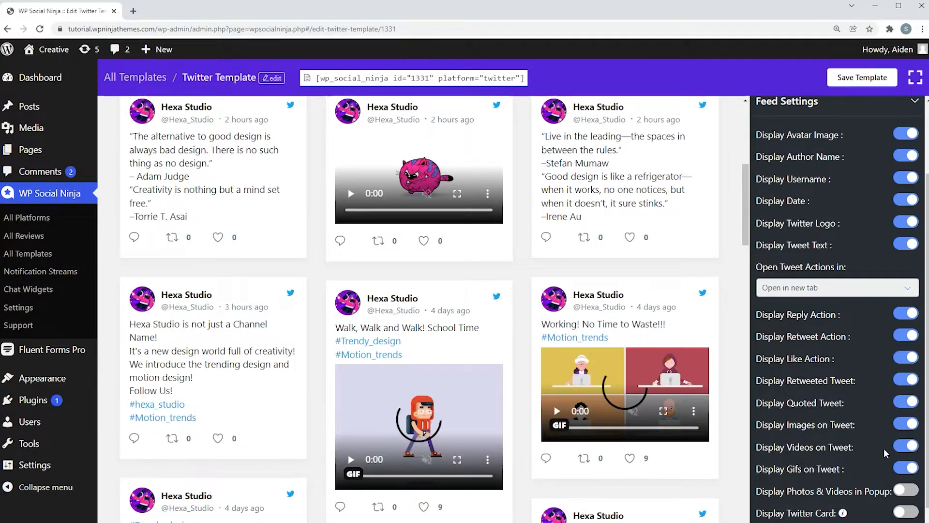
Open the header settings and toggle the display of the whole header off and on again
scroll(869, 410, "down", 2)
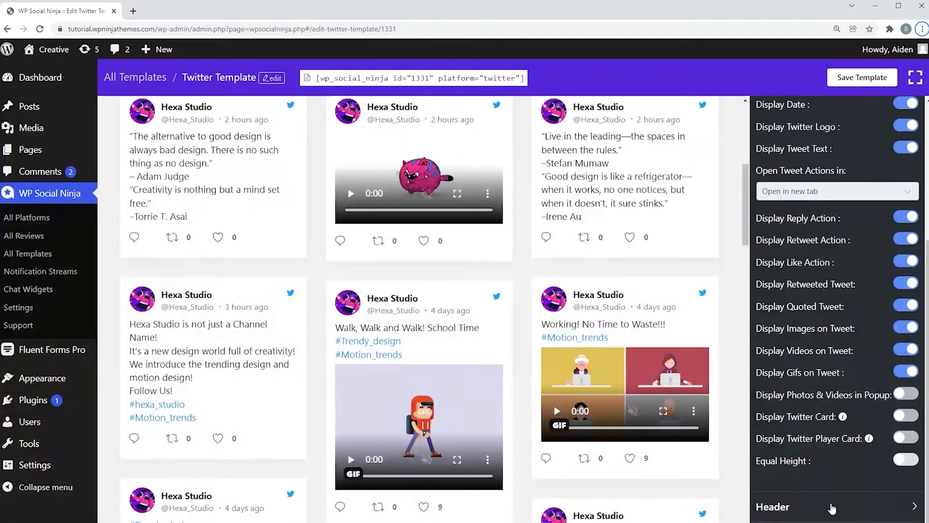
scroll(840, 310, "down", 2)
left_click(823, 431)
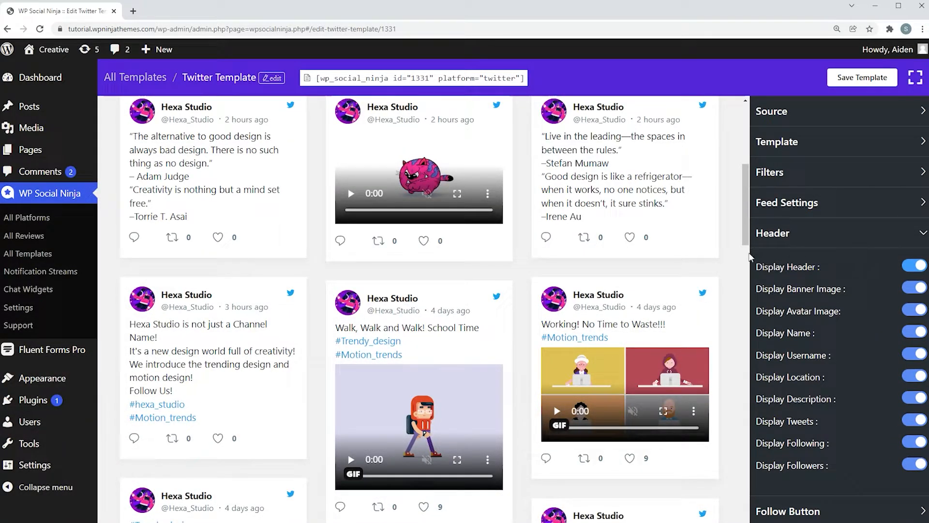
scroll(730, 262, "up", 7)
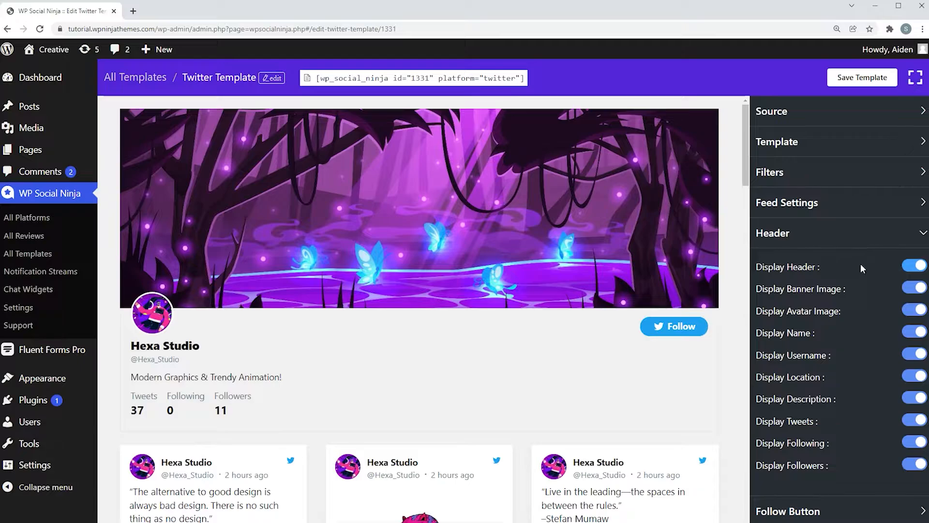
left_click(917, 269)
left_click(916, 270)
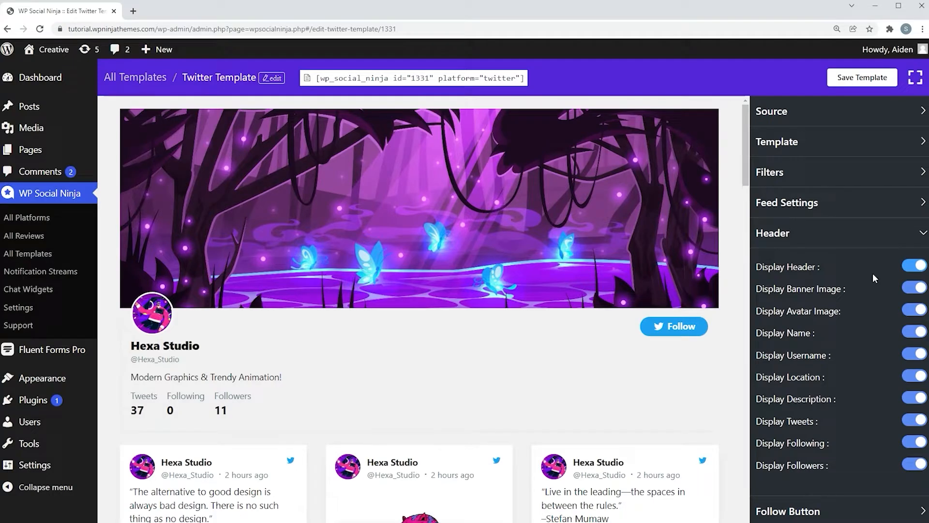
Toggle the header's banner image, avatar image, name and username off and on again, one after another
left_click(908, 292)
left_click(908, 293)
left_click(912, 310)
left_click(913, 310)
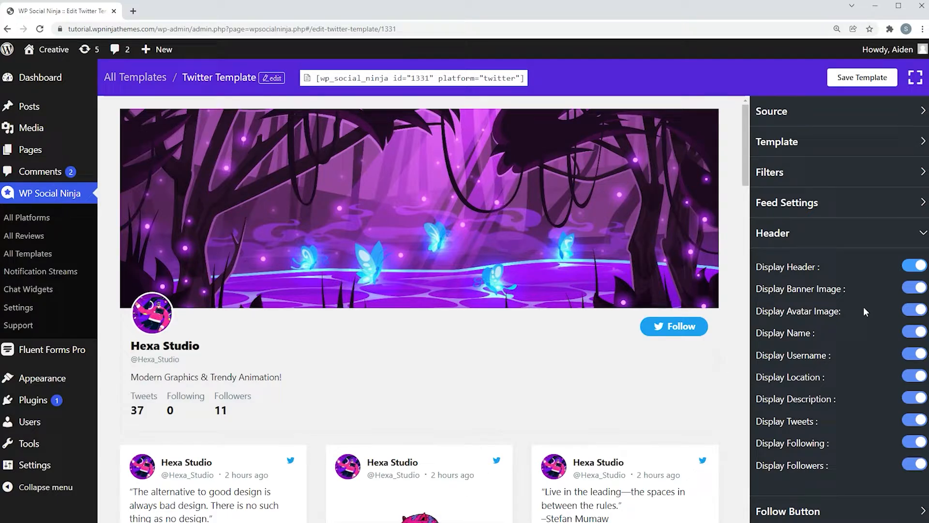
left_click(912, 337)
left_click(913, 337)
left_click(913, 358)
left_click(914, 356)
Toggle the header's tweets, following and followers counters off and on again, one after another
left_click(915, 422)
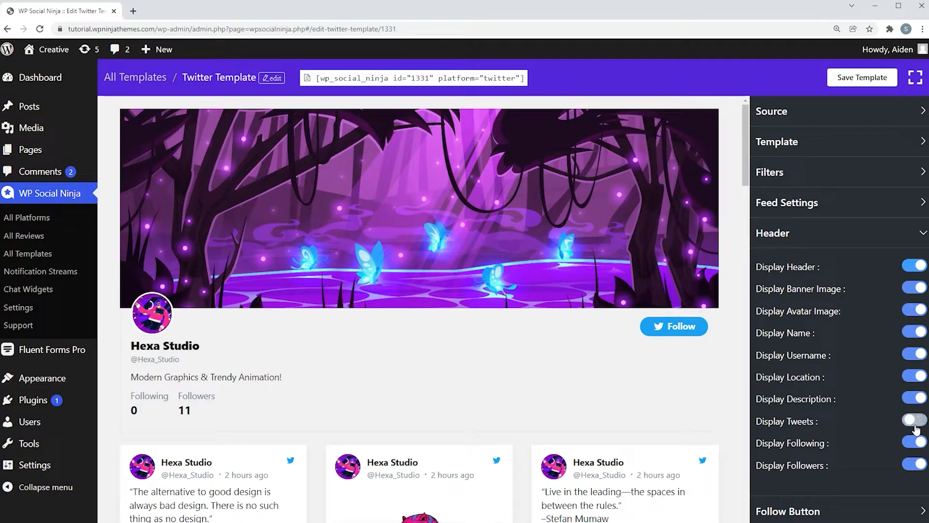
left_click(917, 428)
left_click(917, 444)
left_click(917, 444)
left_click(913, 468)
left_click(908, 467)
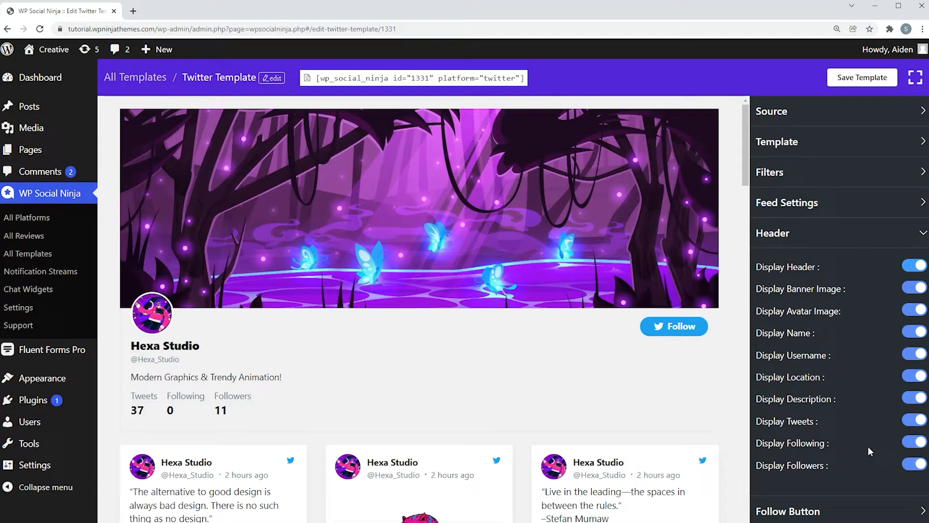
In the follow button settings, toggle the button's display off and on again and set its position to Header
left_click(833, 512)
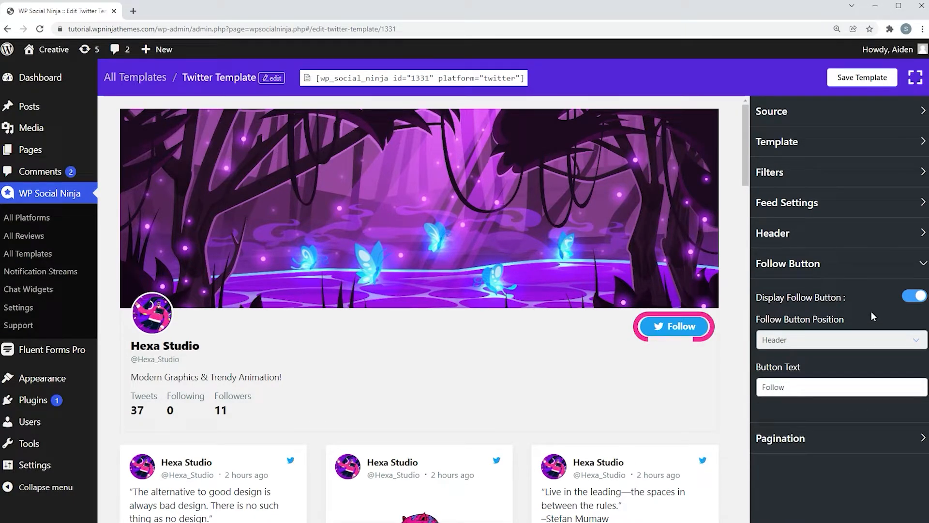
left_click(924, 300)
left_click(924, 300)
left_click(885, 340)
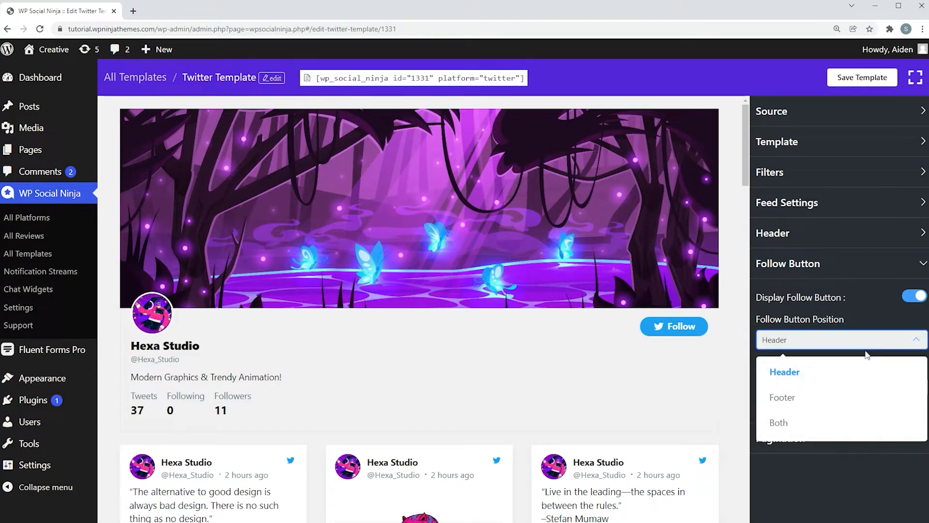
left_click(850, 381)
Change the follow button's text to "Support"
double_click(841, 385)
type("Support")
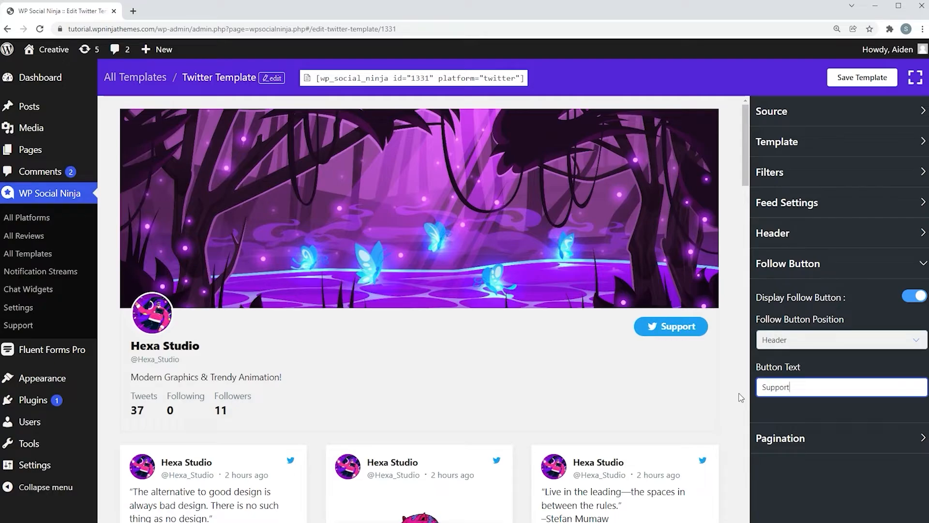
left_click(835, 365)
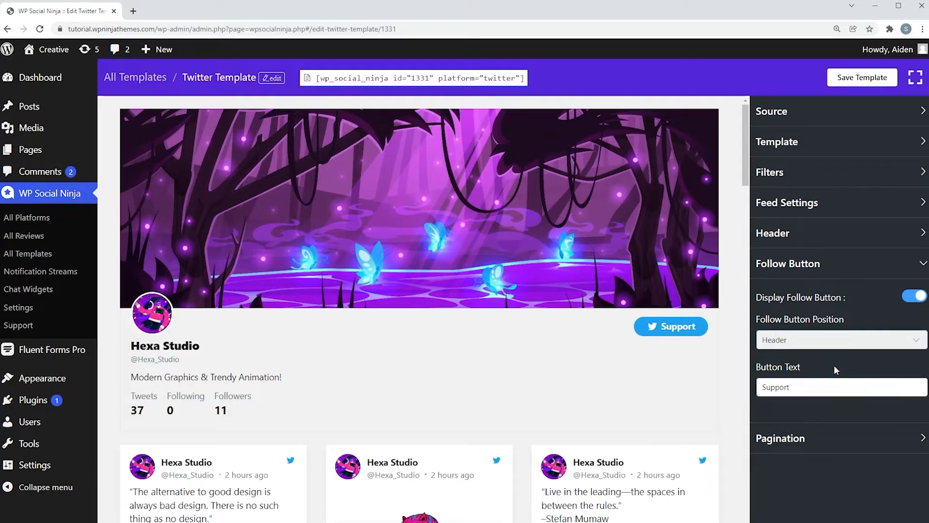
Set the feed's pagination type to Load More and save the template
left_click(798, 439)
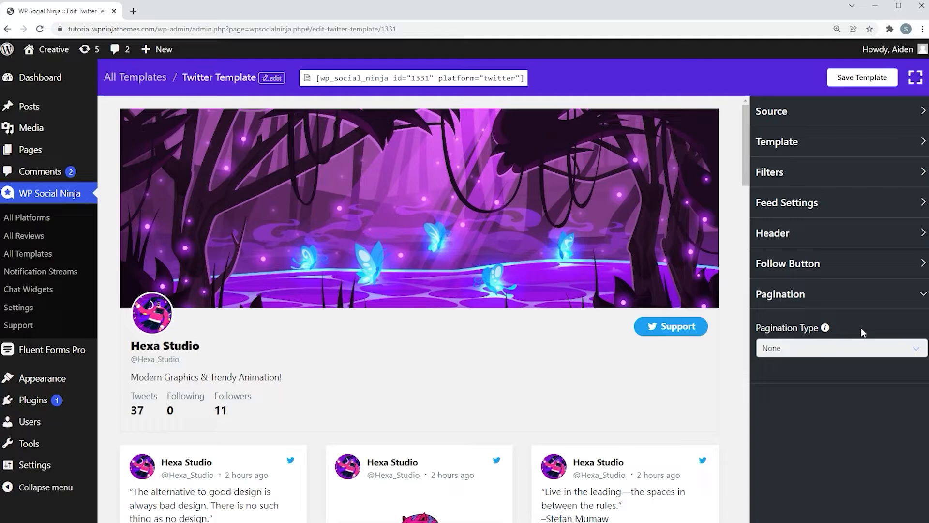
left_click(845, 349)
left_click(799, 408)
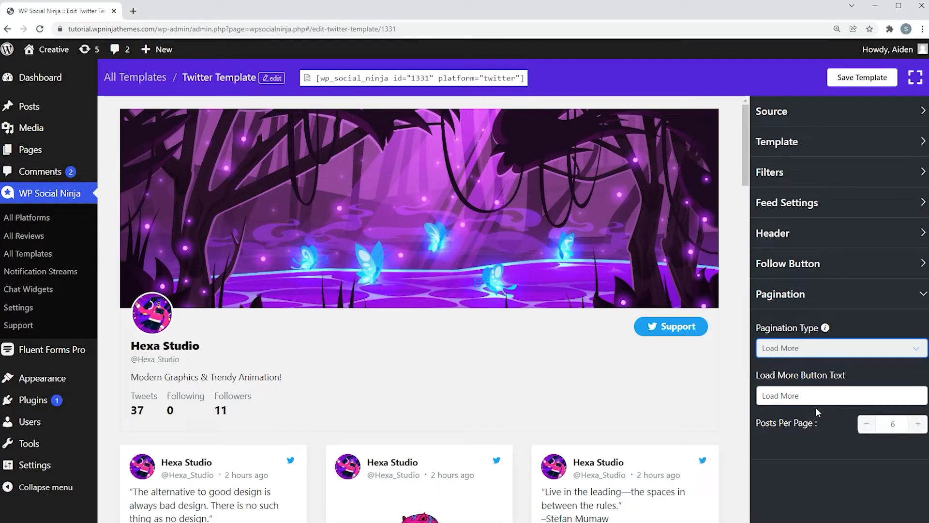
left_click(850, 82)
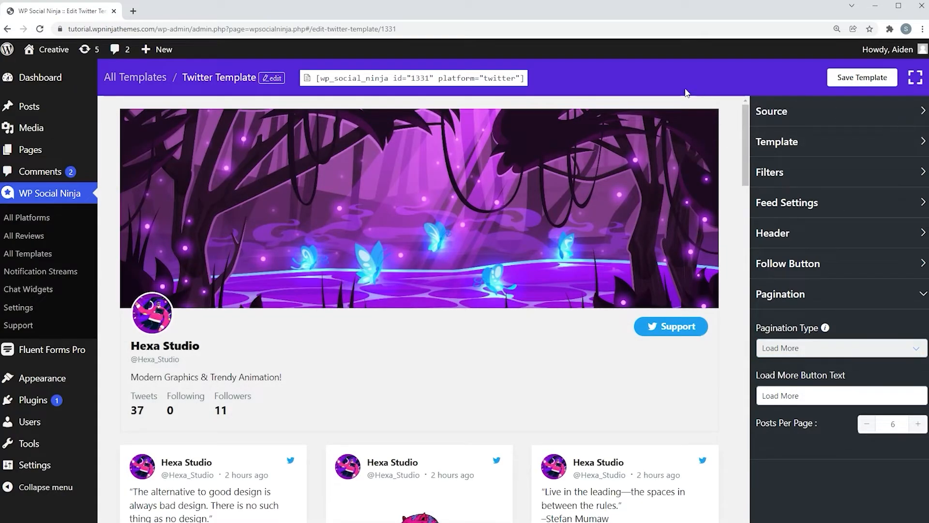
Copy the Twitter template's shortcode and open the editor for a new WordPress page in a separate browser tab
left_click(469, 83)
mouse_move(94, 149)
right_click(127, 167)
left_click(145, 176)
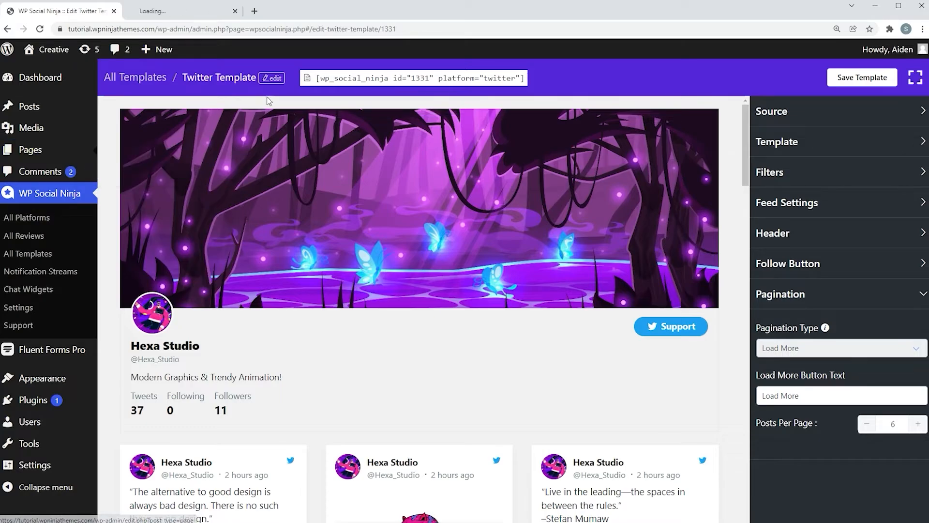
left_click(201, 11)
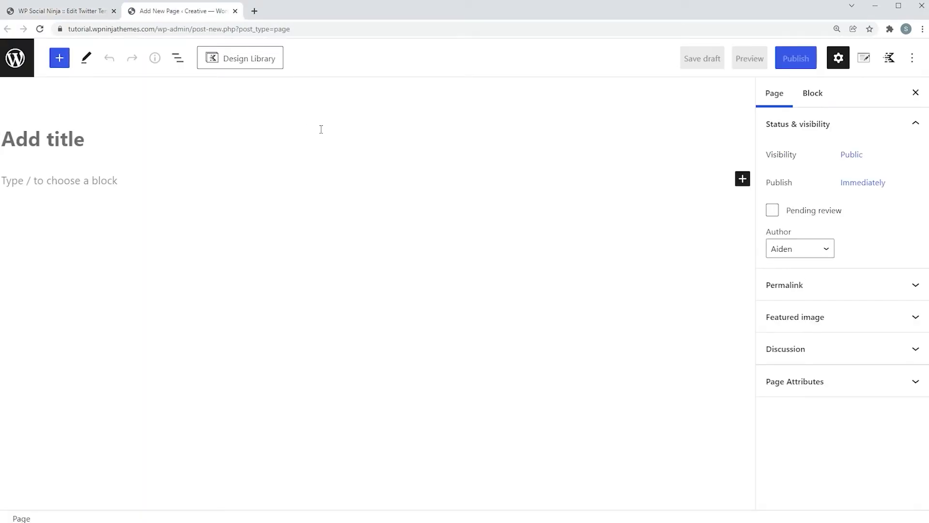
Title the new page "Twitter Feeds" and paste the shortcode [wp_social_ninja id="1331" platform="twitter"] into its body as a Shortcode block
left_click(197, 138)
type("Twitter Feeds")
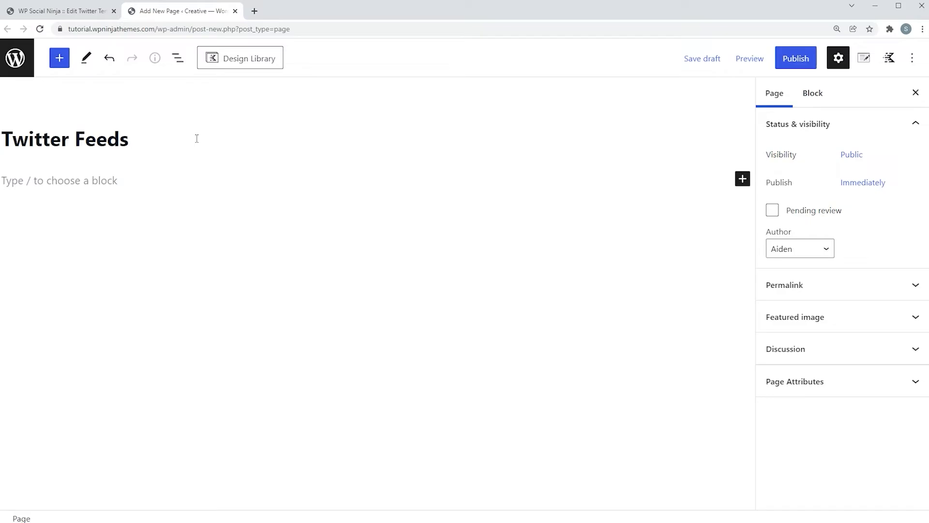
right_click(49, 167)
left_click(121, 231)
left_click(388, 137)
Publish the Twitter Feeds page and preview it in a new tab
left_click(794, 66)
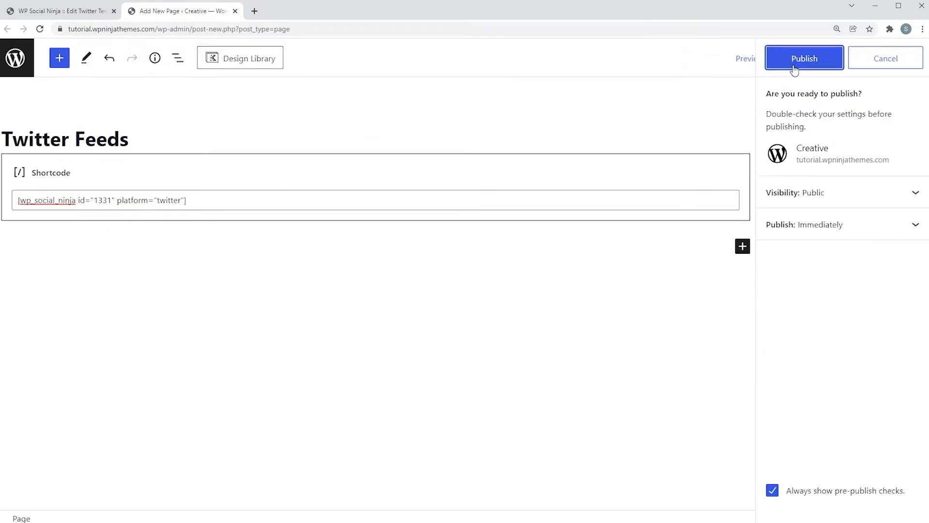
left_click(794, 68)
left_click(742, 59)
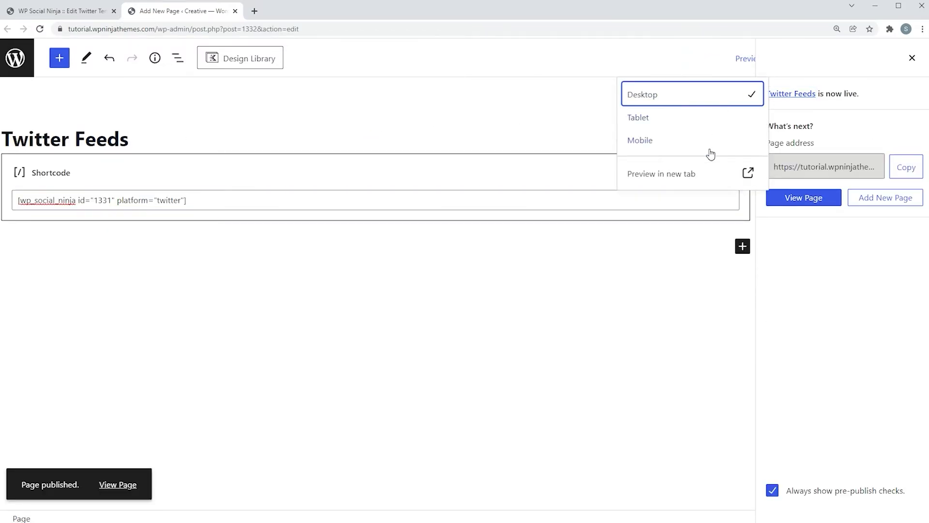
left_click(698, 175)
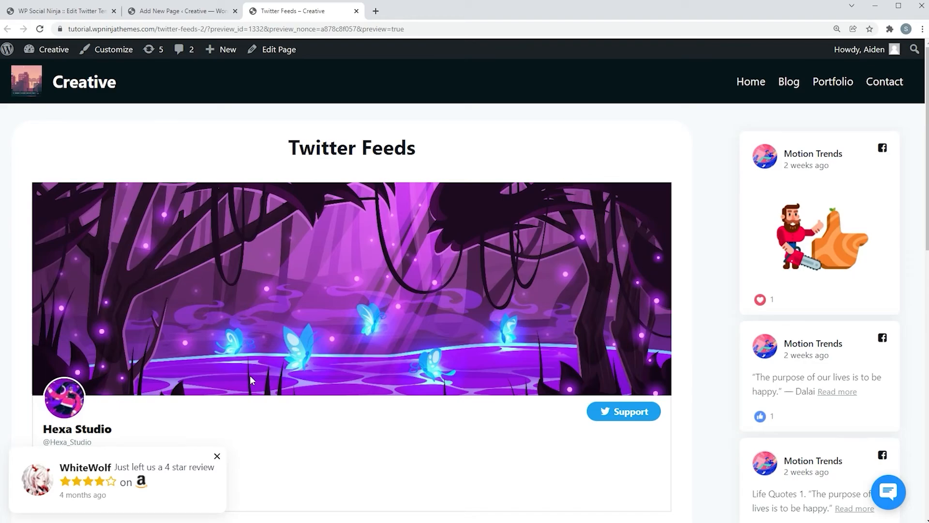
Dismiss the review notification on the previewed page, load more tweets and look over the Twitter feed
left_click(216, 457)
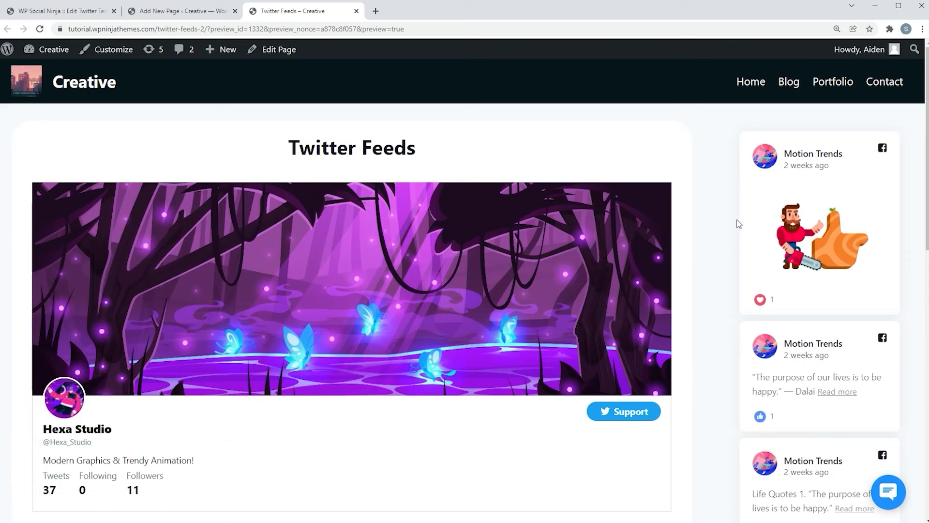
scroll(736, 224, "down", 12)
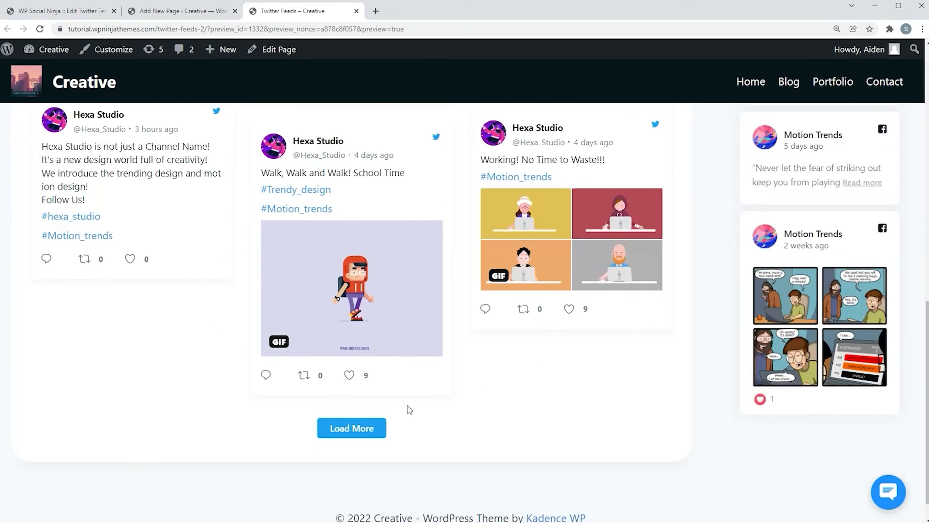
left_click(353, 428)
scroll(726, 279, "down", 2)
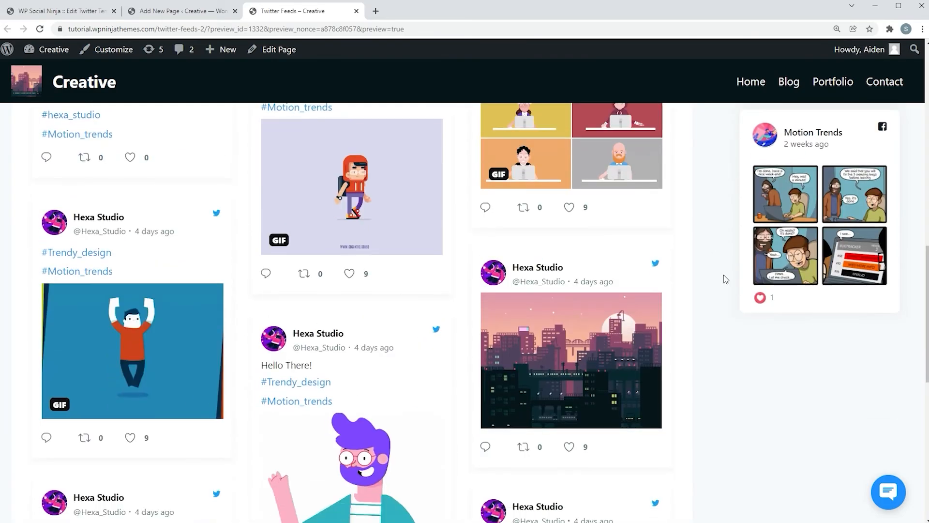
scroll(726, 279, "up", 10)
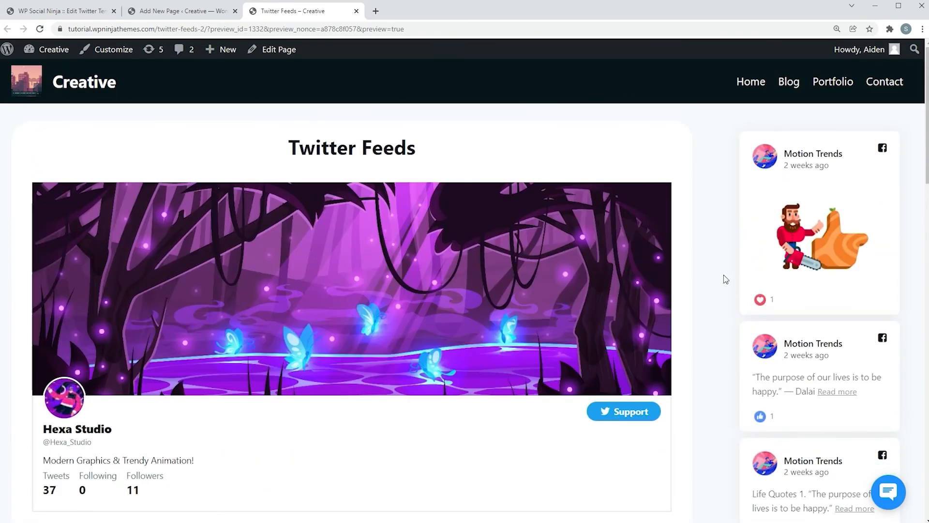